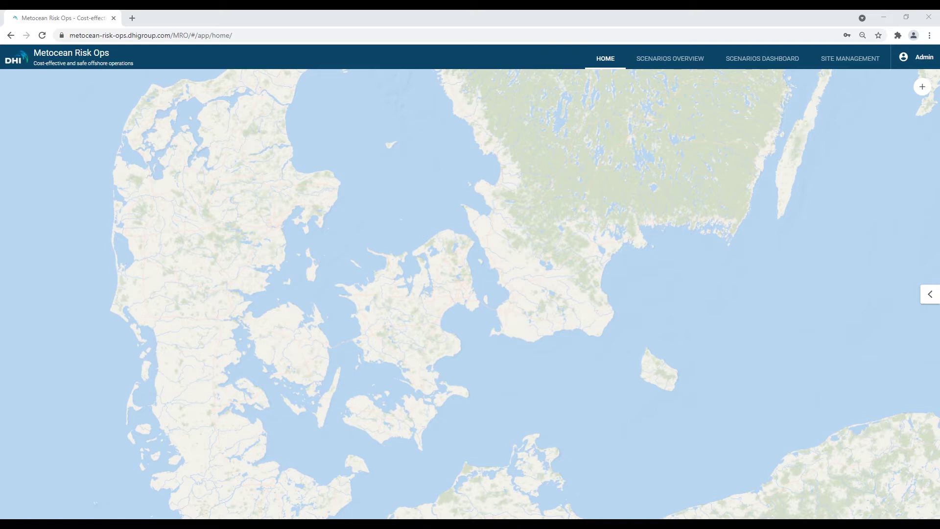
Start a new scenario named demo at the Northwind site
click(921, 87)
click(901, 125)
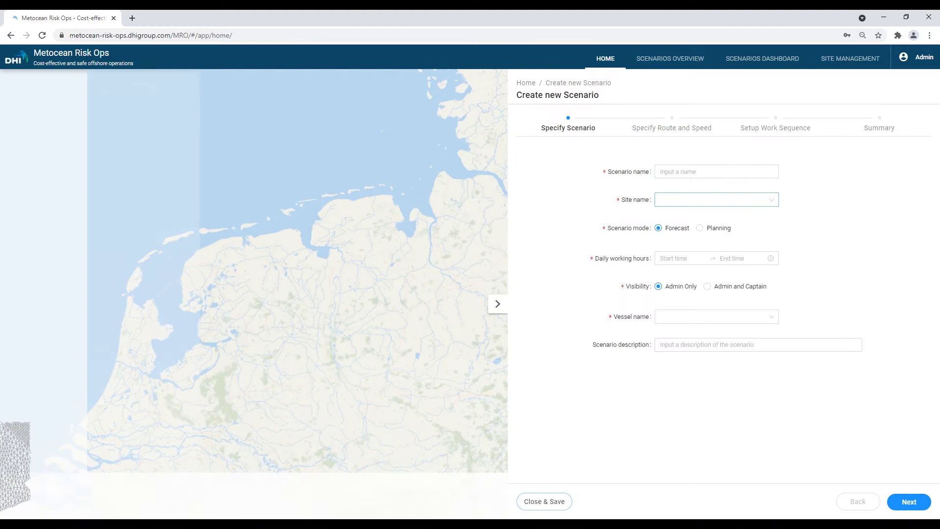
click(716, 172)
text(demo)
click(681, 199)
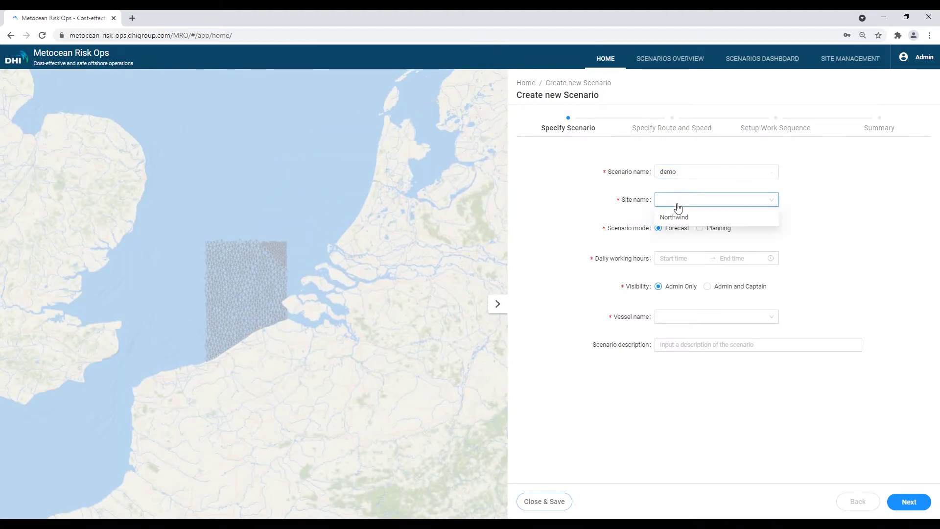
click(676, 219)
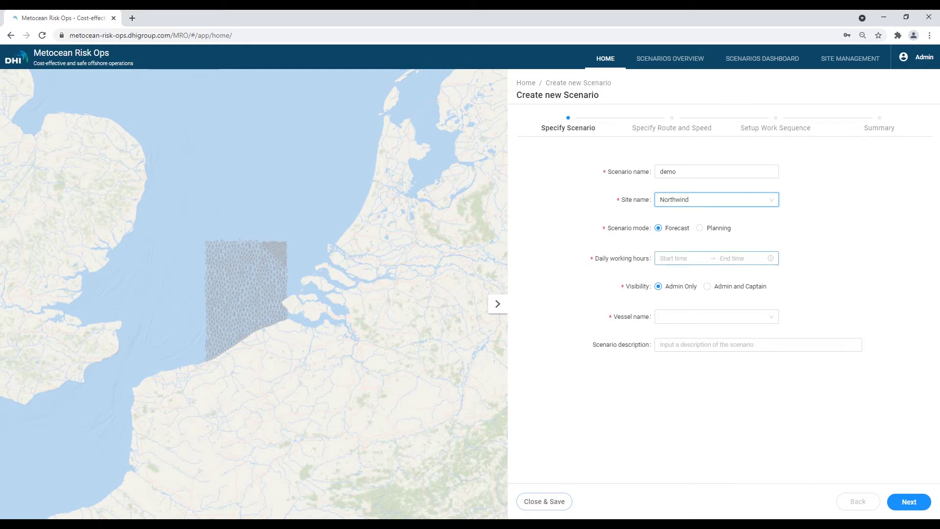
Set working hours 05:00–12:00, vessel MV Attender, and description demo
click(683, 258)
click(664, 277)
click(670, 380)
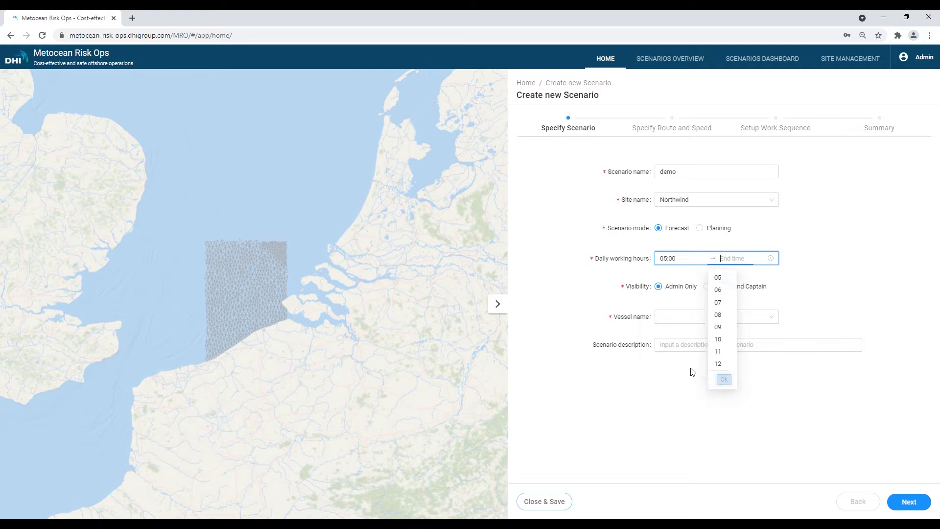
click(724, 364)
click(730, 381)
click(716, 317)
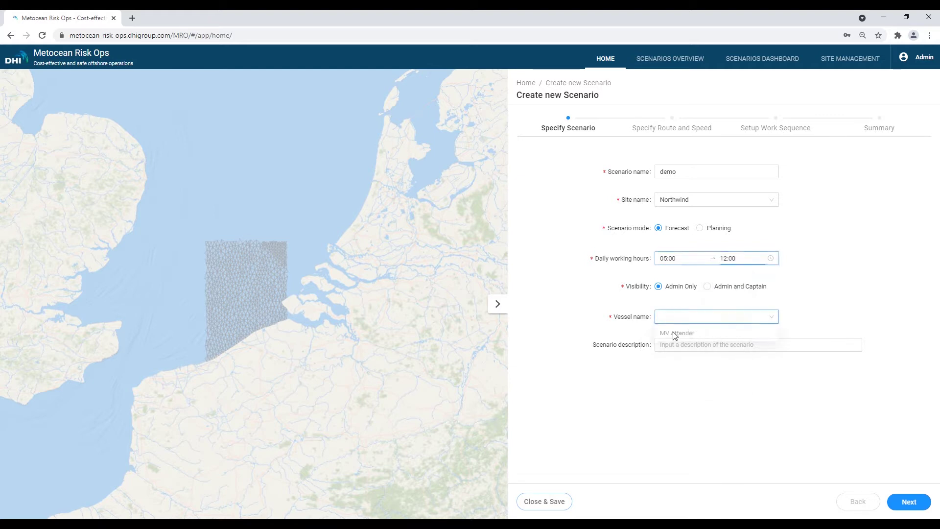
click(679, 336)
click(756, 344)
text(demo)
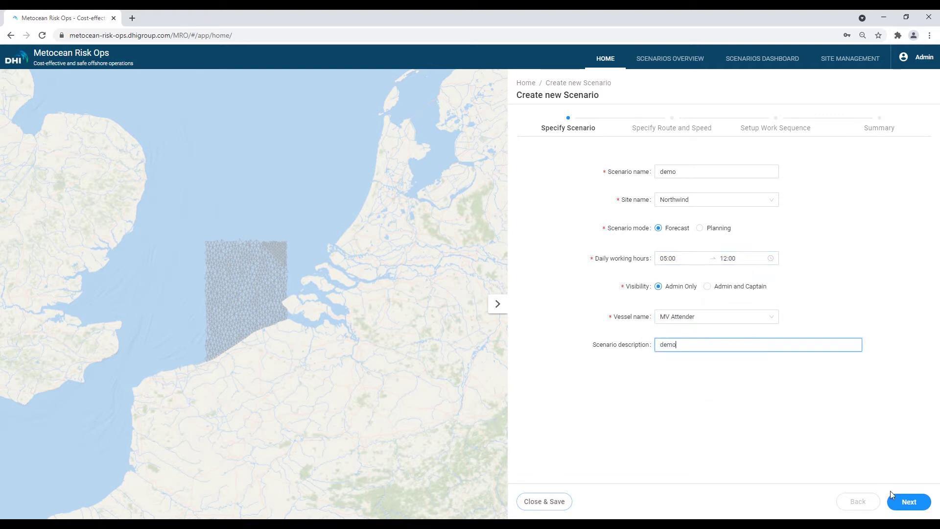
Add Way Point 1 and Way Point 2 between port and site, and check the port row
click(908, 501)
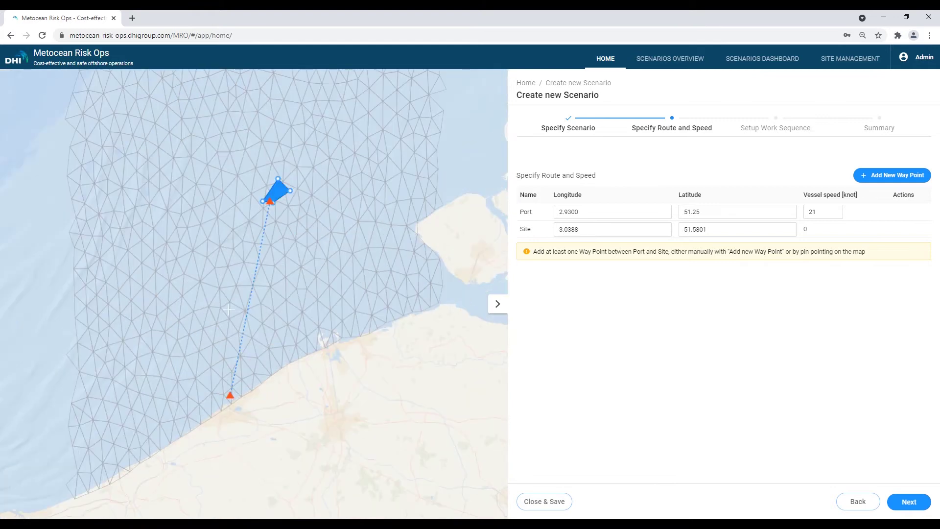
click(213, 314)
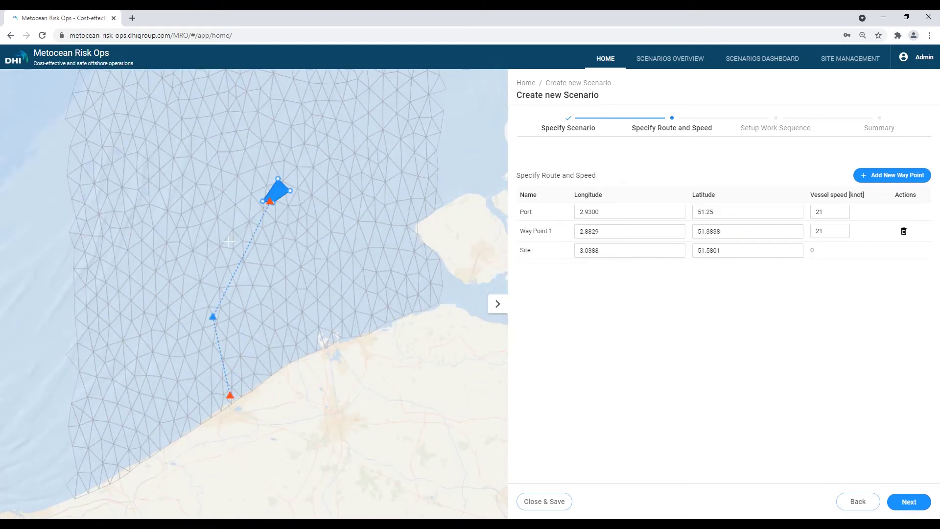
click(229, 241)
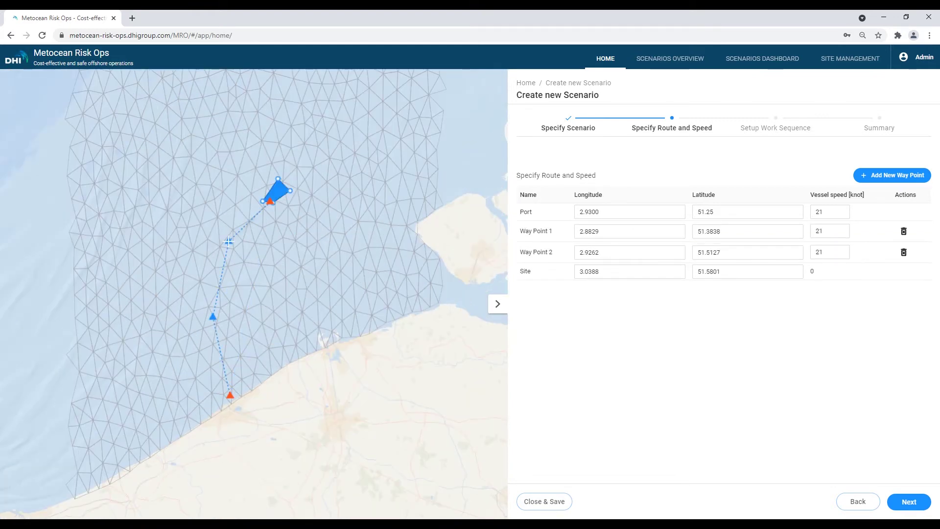
click(600, 210)
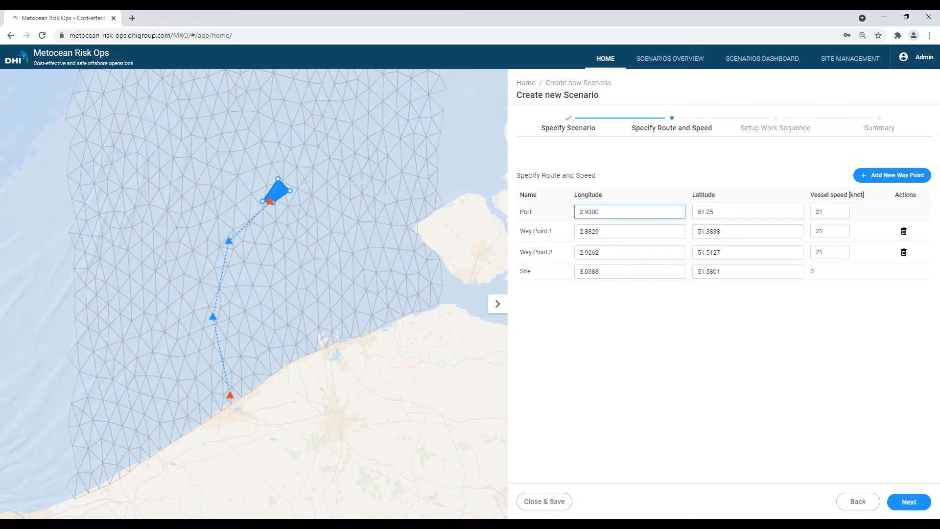
key(Tab)
key(Tab)
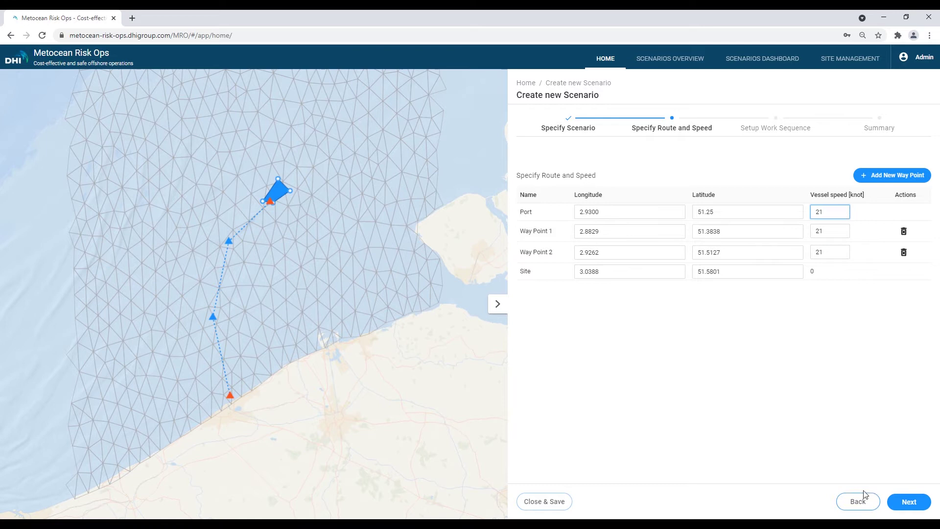
Set Daily Maintenance duration to 2 hours and import the work sequence CSV
click(892, 501)
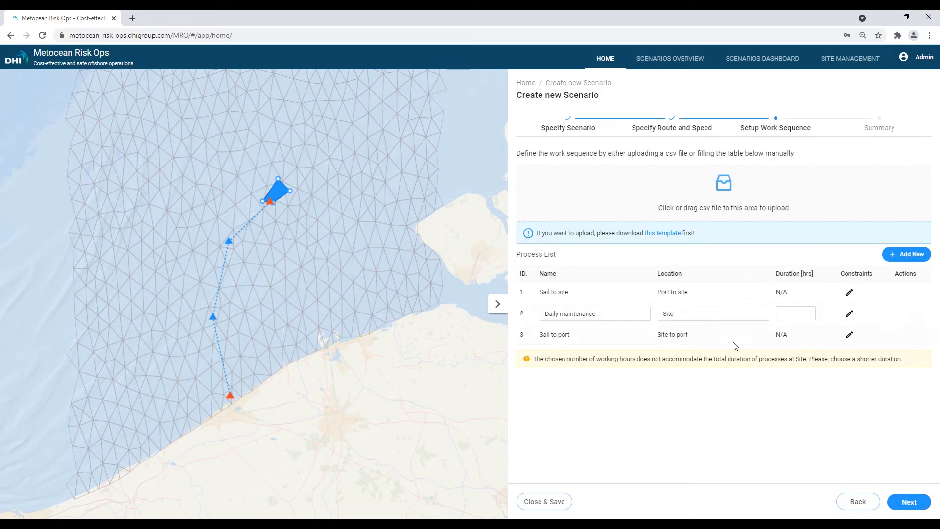
click(794, 313)
text(2)
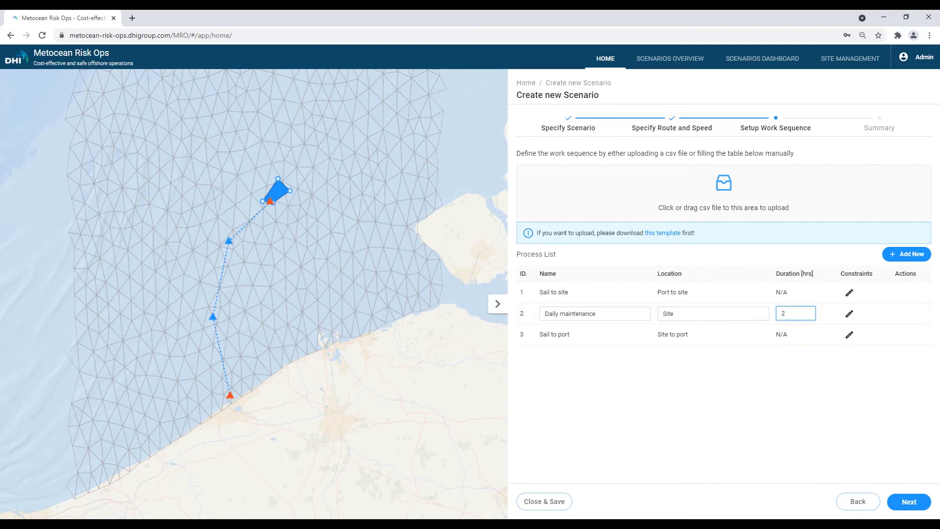
drag(851, 334, 723, 186)
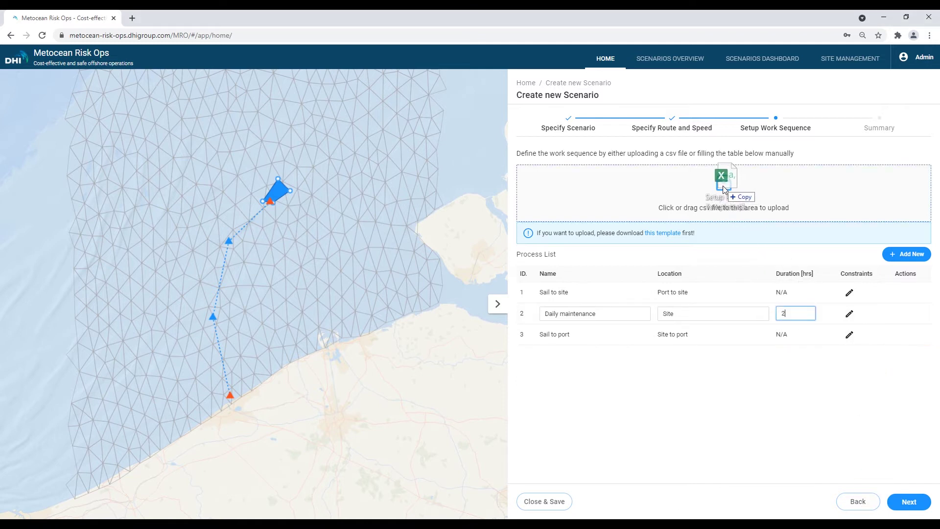
Review Daily Maintenance constraints (wave height ≤ 1 m, bow oscillations ≤ 0.8 m), then reach the summary
click(848, 310)
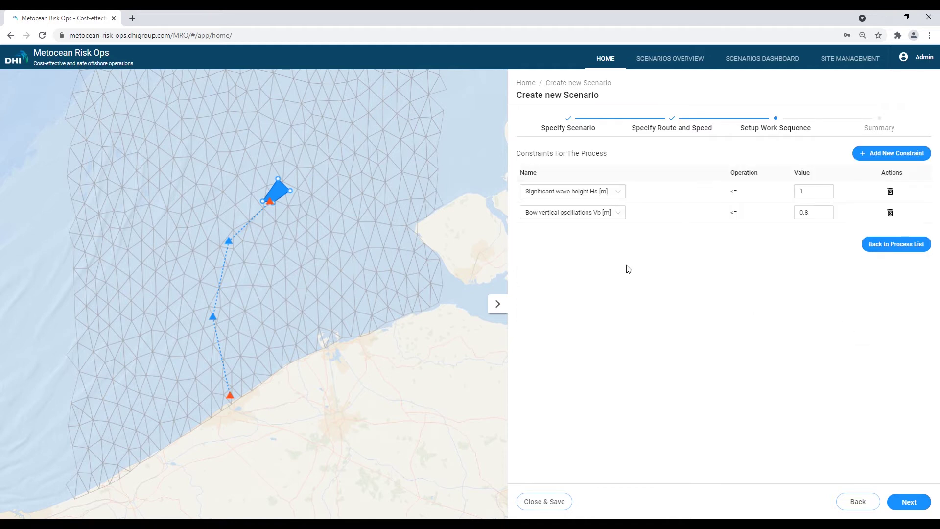
click(549, 196)
click(899, 496)
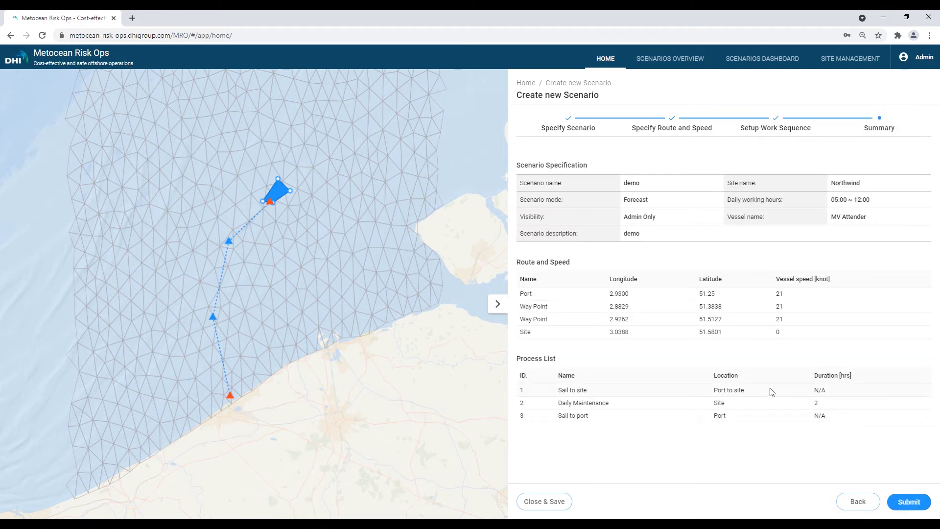
Submit the demo scenario, run its forecast, and open the Demo_forecast results
click(903, 503)
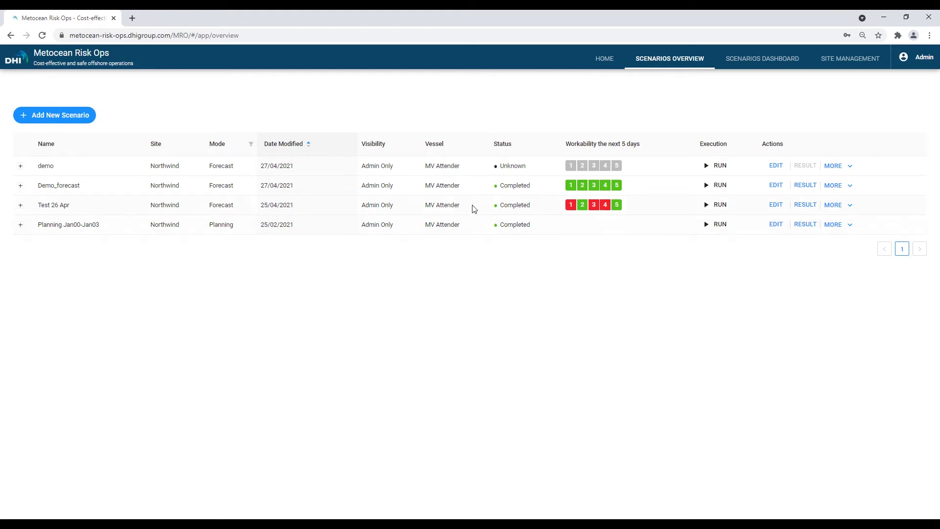
click(714, 165)
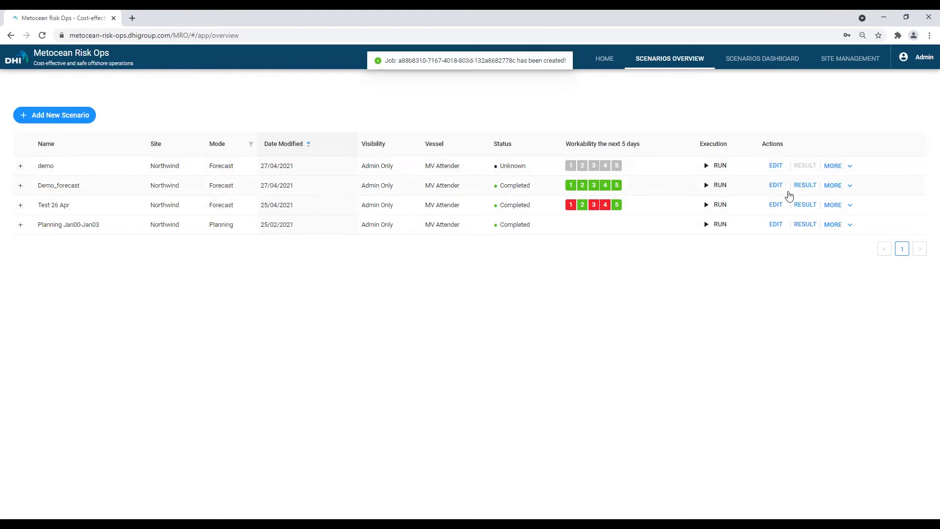
click(804, 185)
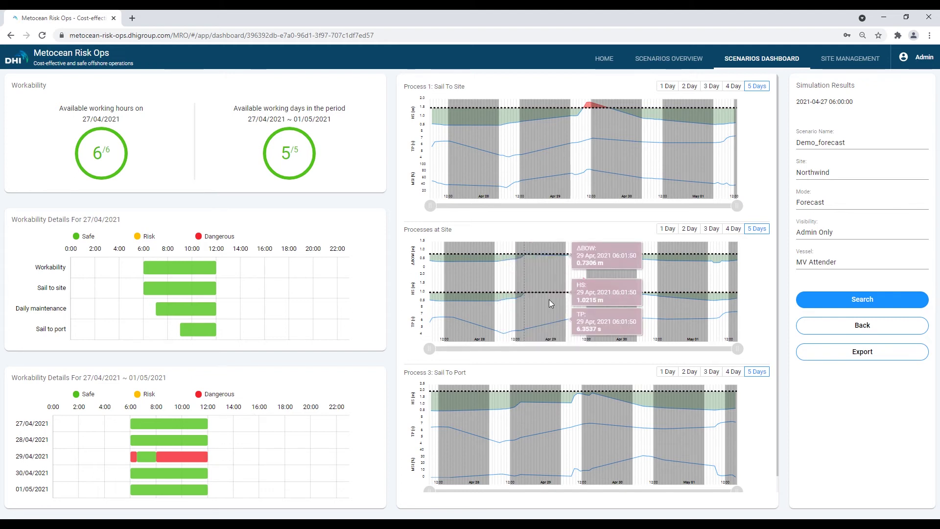
mouse_move(604, 125)
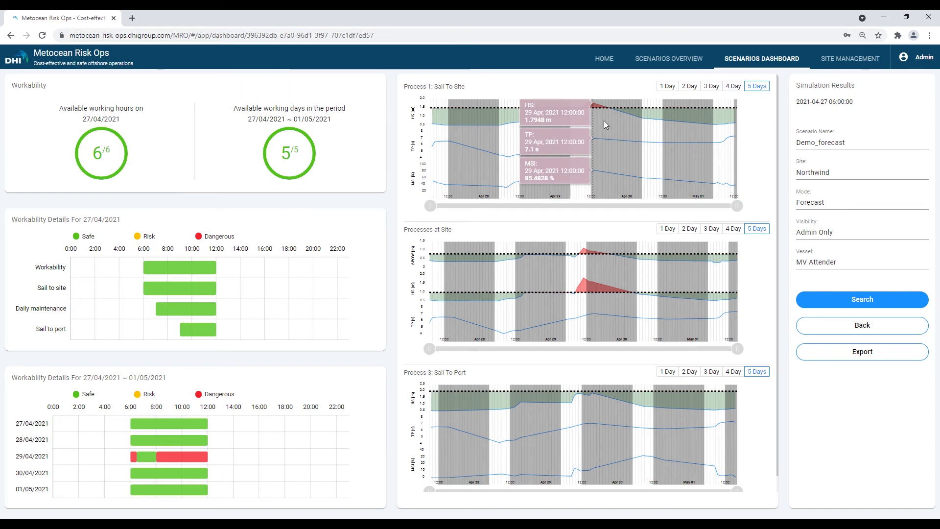
Export the Demo_forecast workability dashboard and print it
click(834, 353)
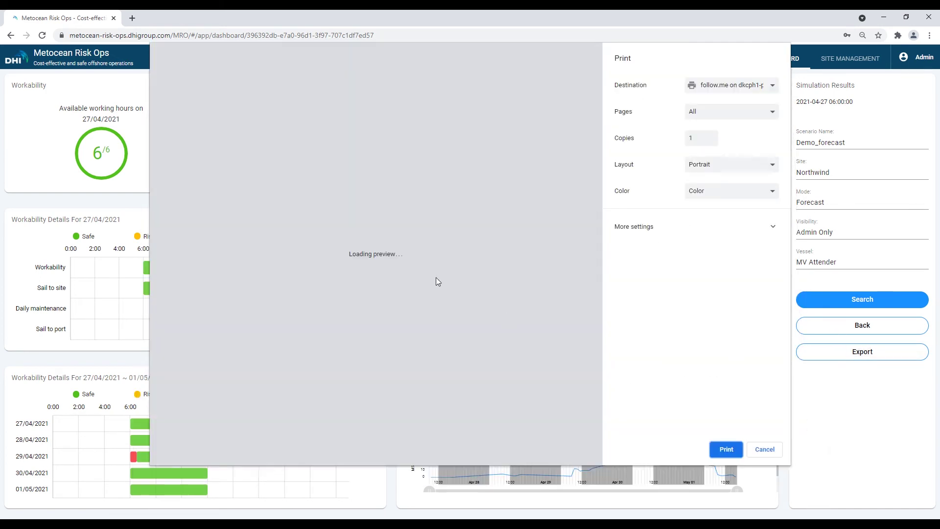
scroll(438, 272, down, 5)
scroll(438, 271, down, 5)
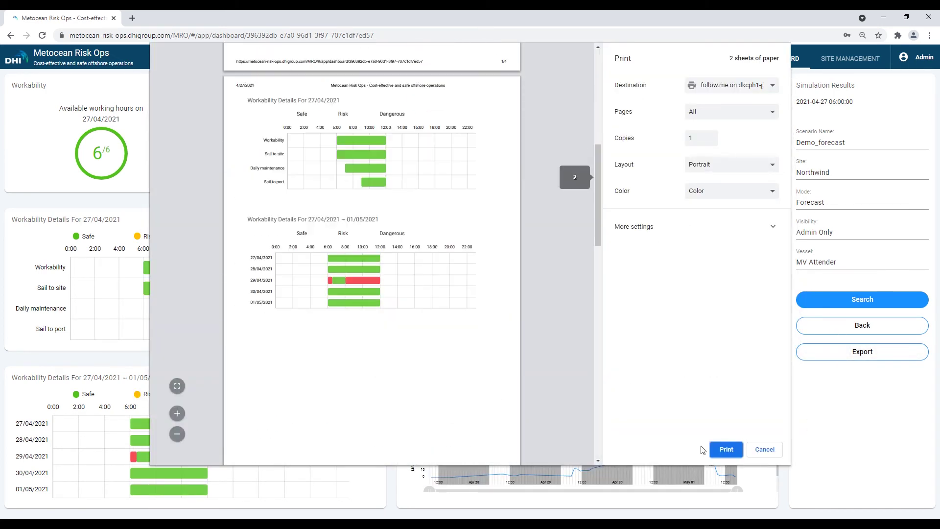
click(764, 449)
Review the Planning Jan00-Jan03 exceedance and completion charts, then go back home
click(852, 325)
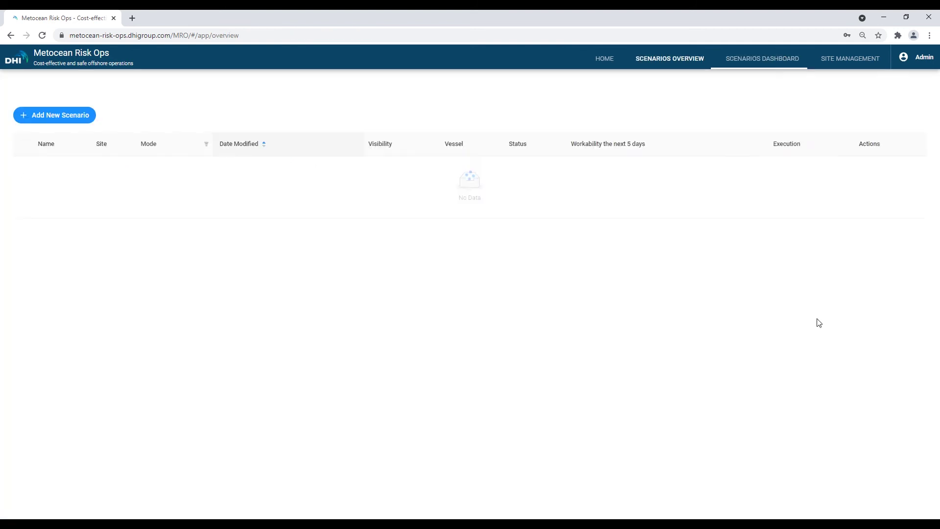
click(804, 224)
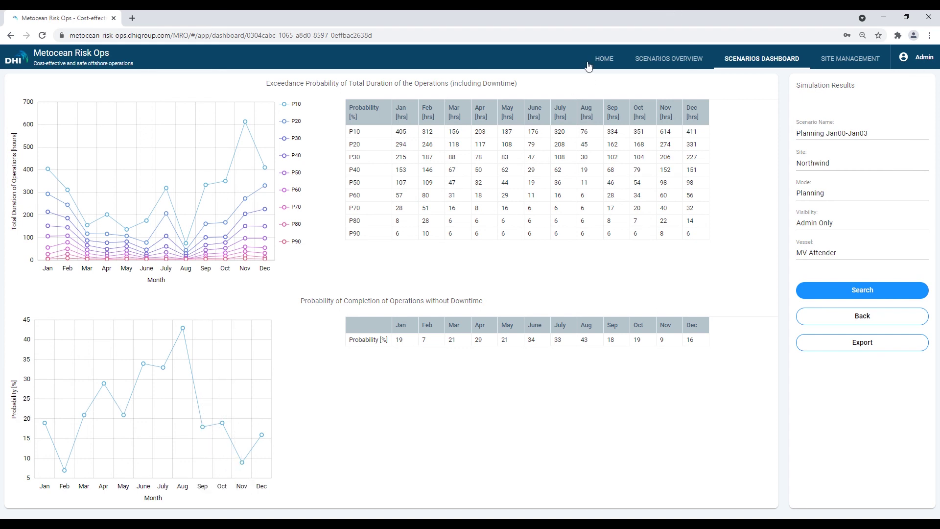
click(604, 58)
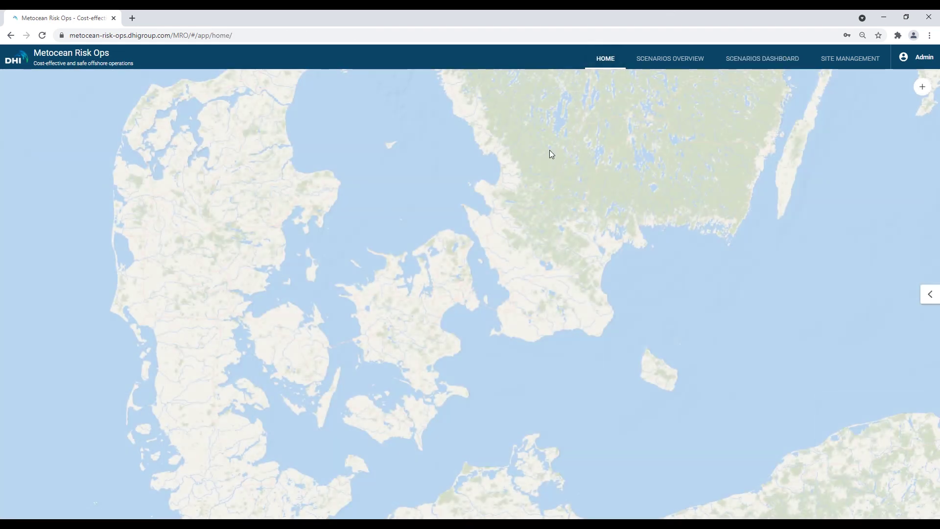